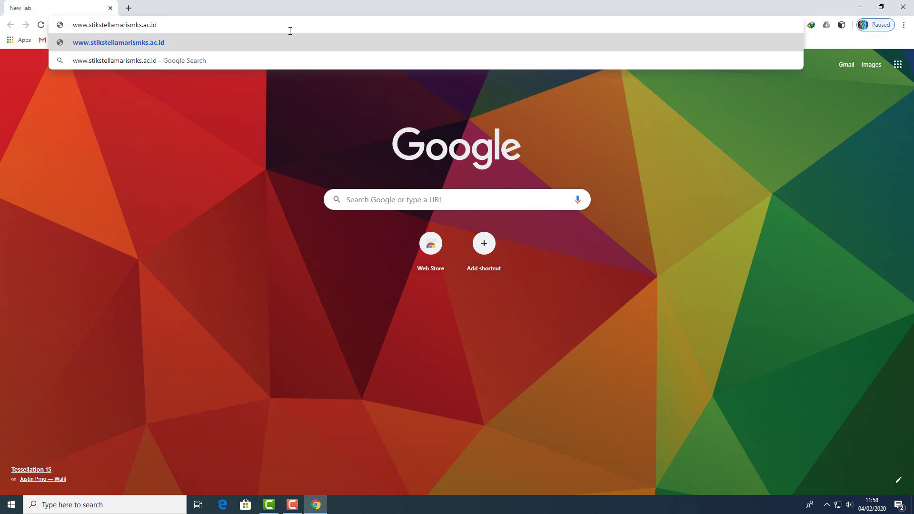
Step: Go to stikstellamarismks.ac.id and follow its PMB link to the online registration site
key("Return")
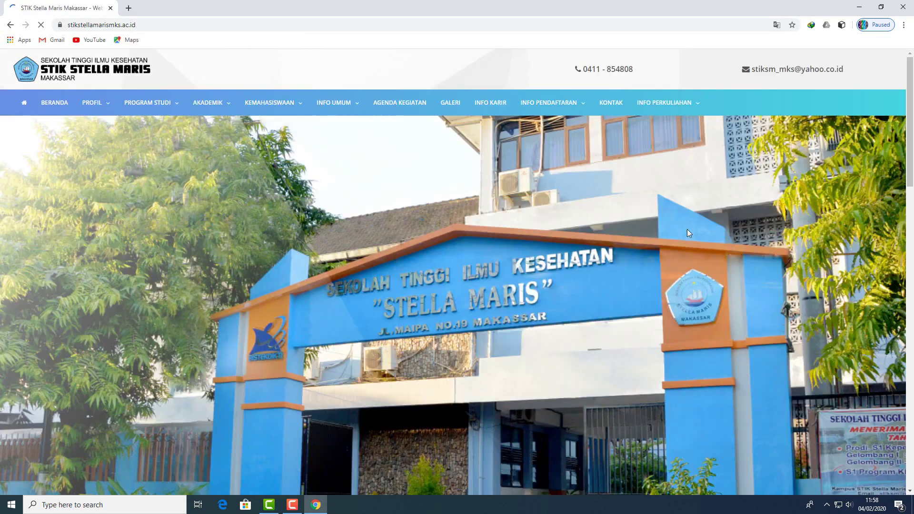
left_click_drag(910, 160, 913, 360)
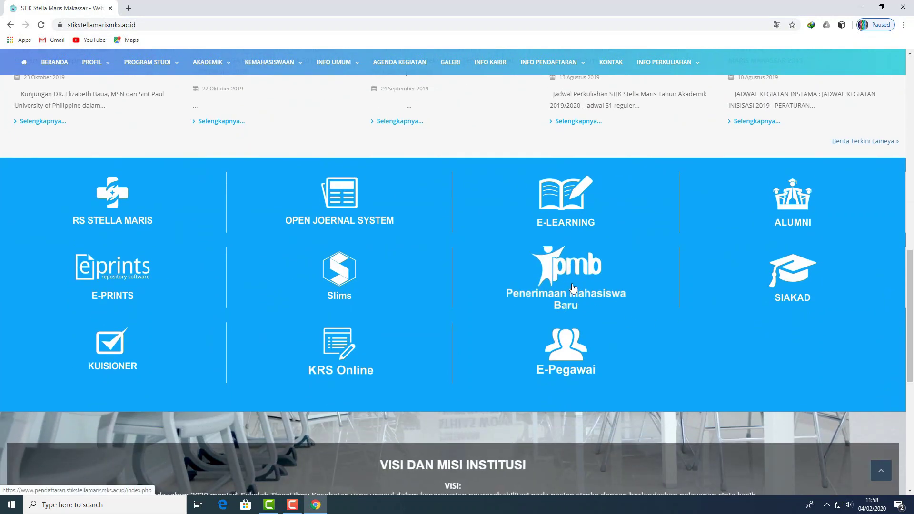
left_click(573, 289)
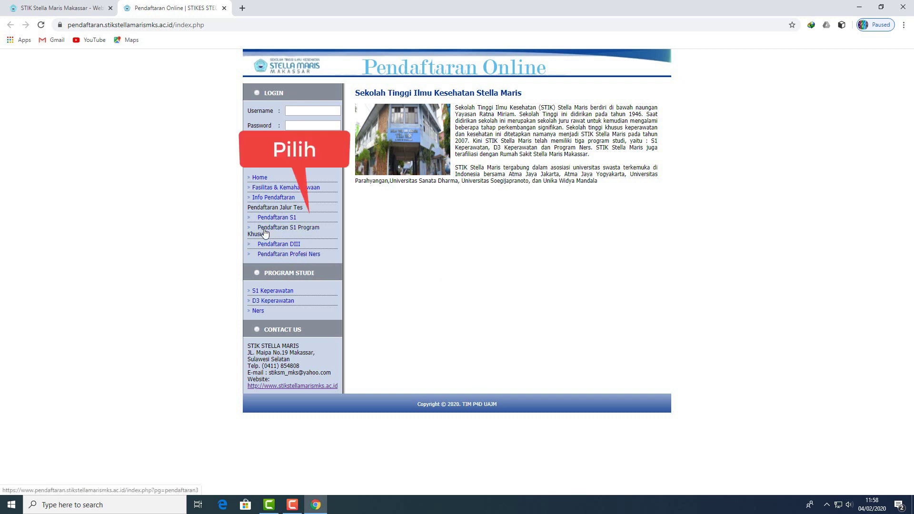
Step: Open the Pendaftaran Profesi Ners form and enter the applicant's name and KTP number
left_click(275, 255)
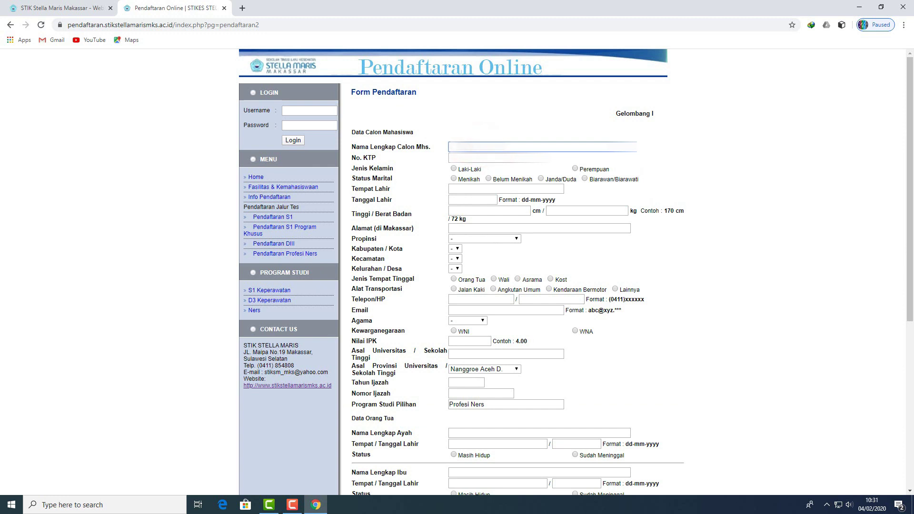
type("?????")
key("Tab")
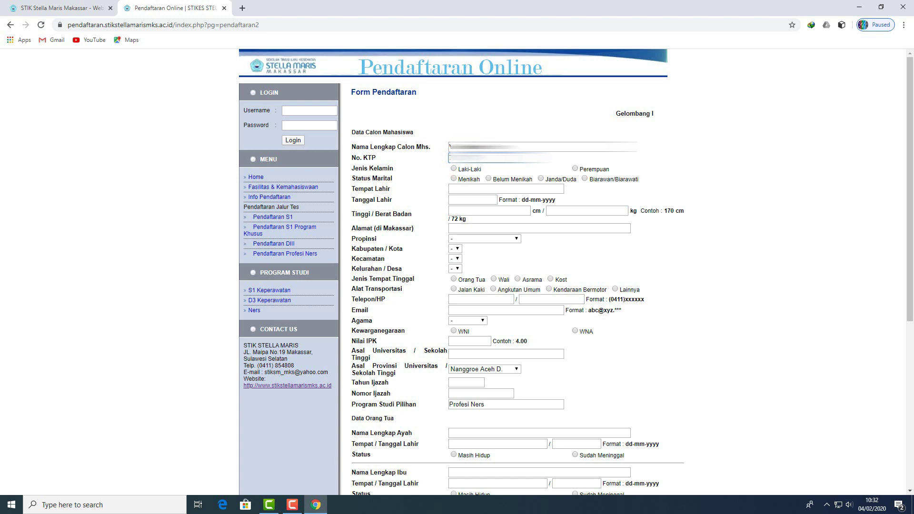
type("????")
Step: Mark the applicant as Perempuan and Belum Menikah, with birthplace Paccerakang
left_click(575, 169)
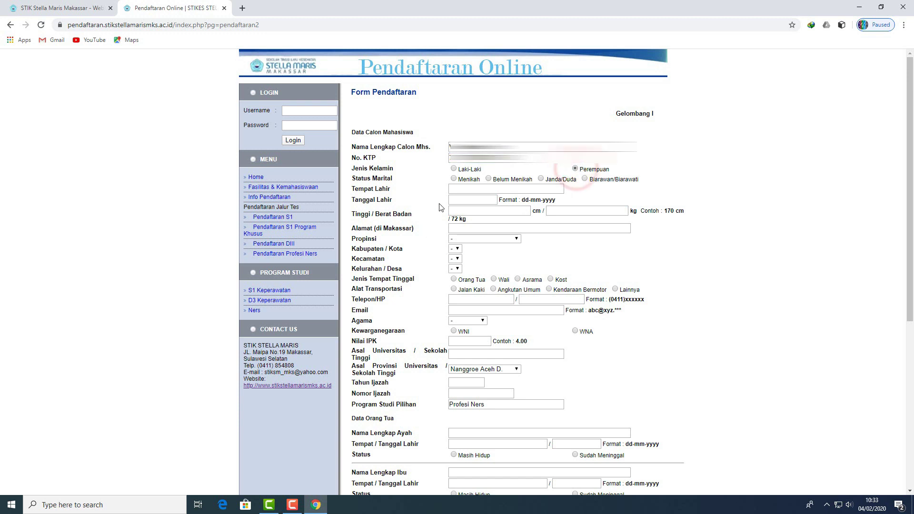
left_click(488, 179)
left_click(488, 188)
type("Pa")
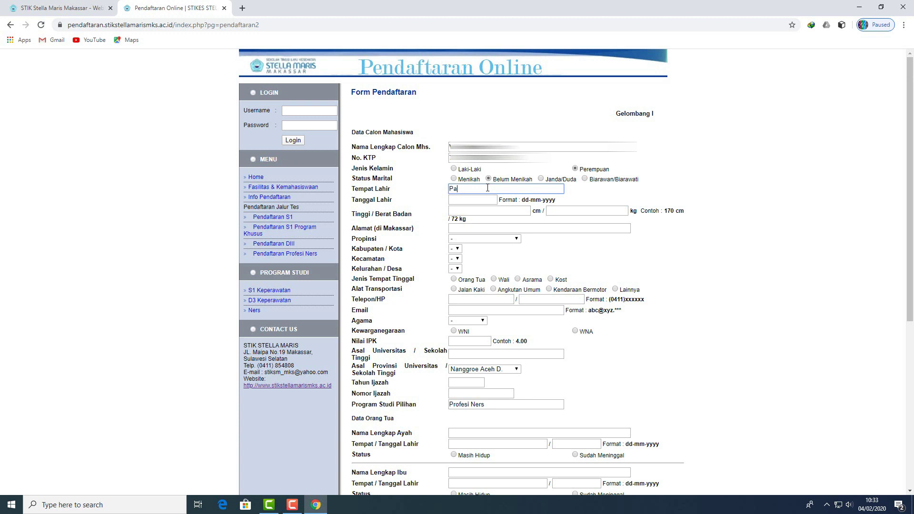
type("cerrakang")
left_click(473, 200)
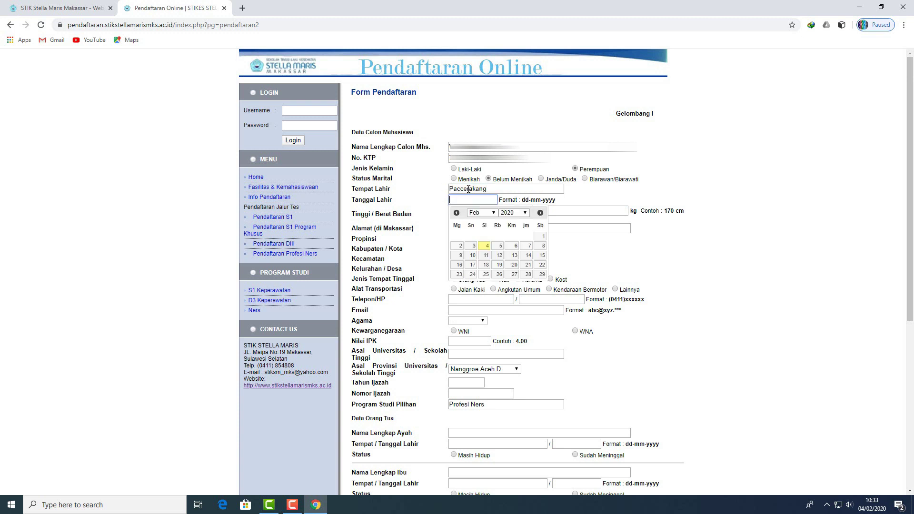
left_click(473, 266)
left_click(482, 213)
left_click(476, 264)
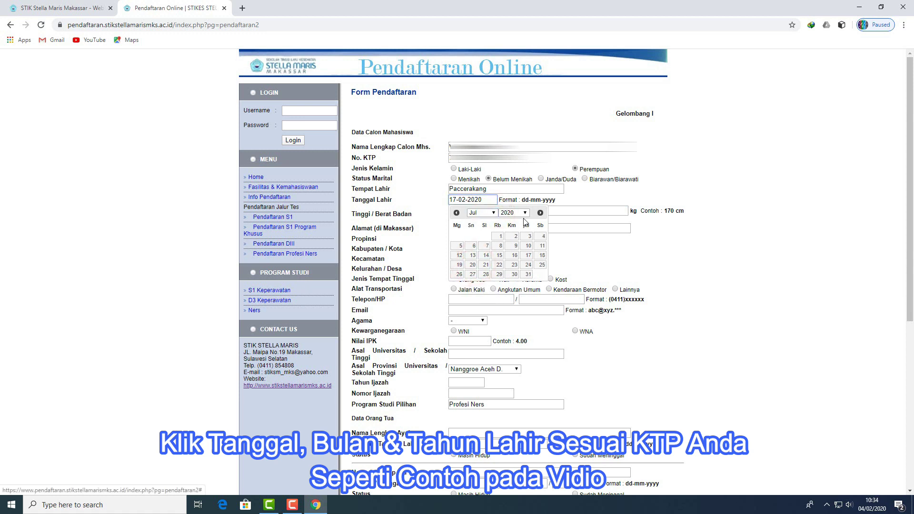
left_click(526, 216)
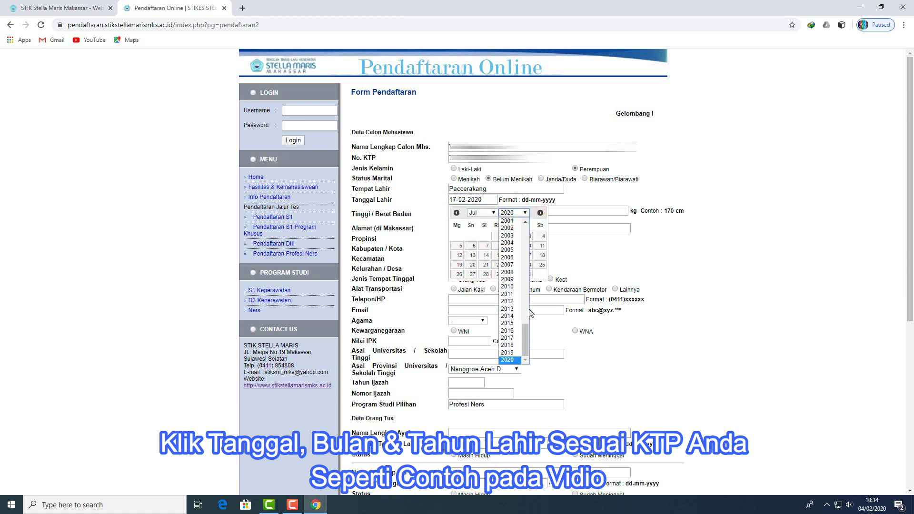
left_click_drag(527, 340, 517, 314)
left_click(509, 306)
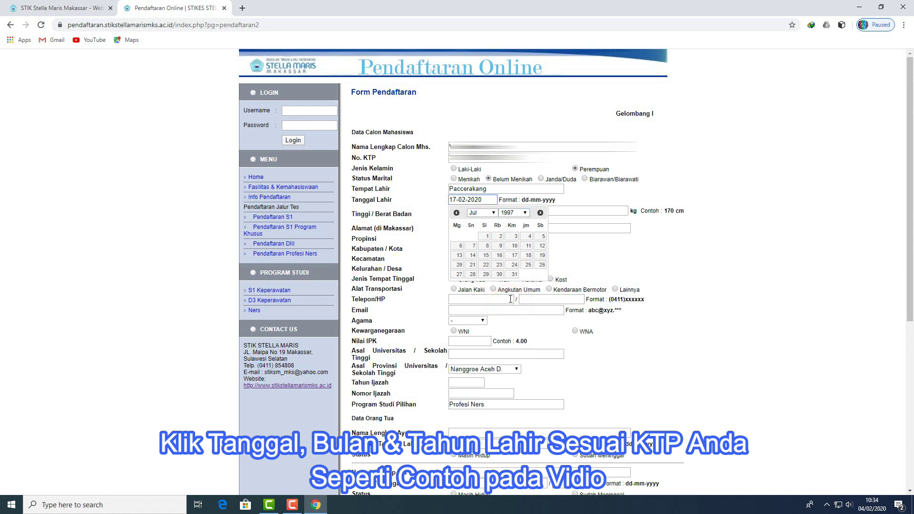
left_click(514, 256)
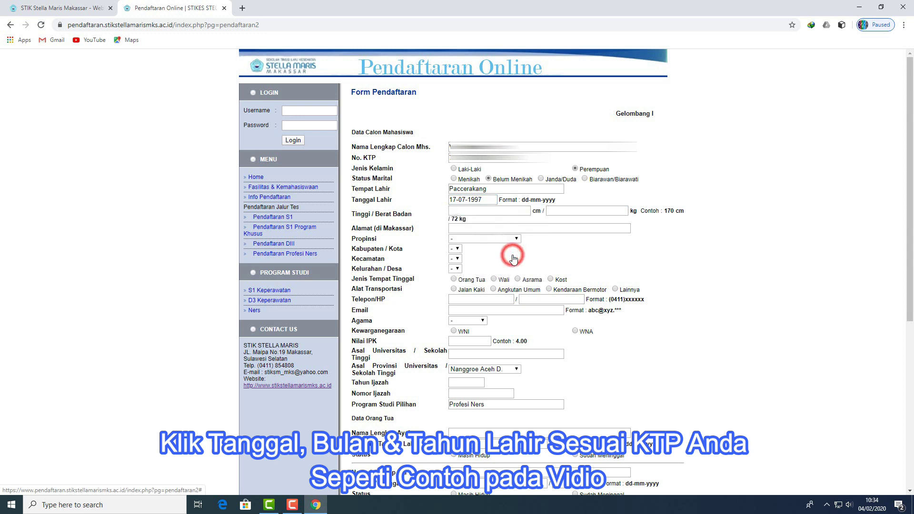
Step: Enter height 153, weight 64 and the applicant's Makassar street address starting with 'Jl.'
left_click(500, 212)
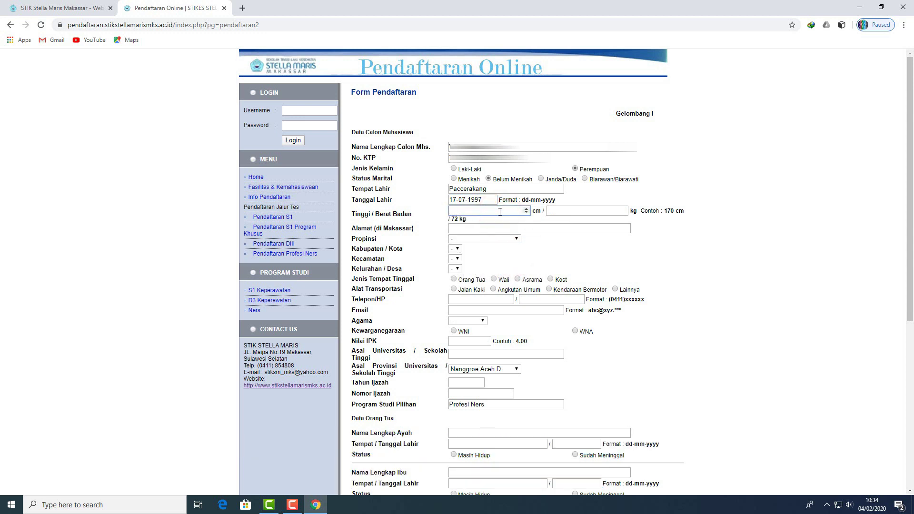
type("153")
left_click(563, 211)
type("64")
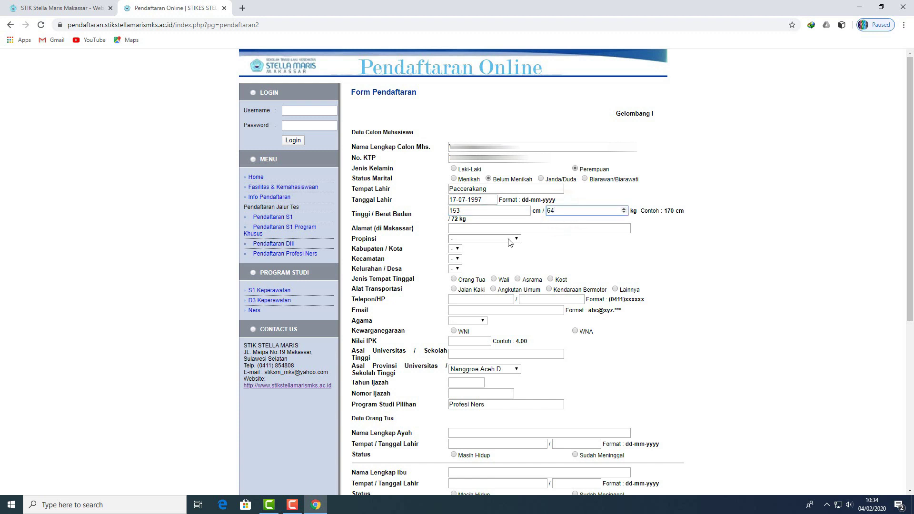
left_click(509, 228)
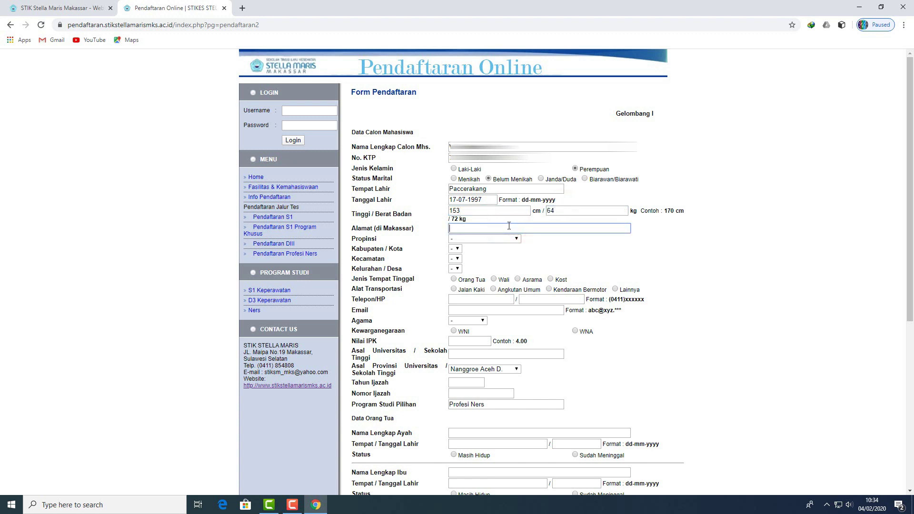
key("End")
Step: Choose Sulawesi Selatan, KOTA MAKASSAR, Mamajang and Sambung Jawa, and set residence type to Kost
left_click(484, 238)
scroll(505, 285, "down", 5)
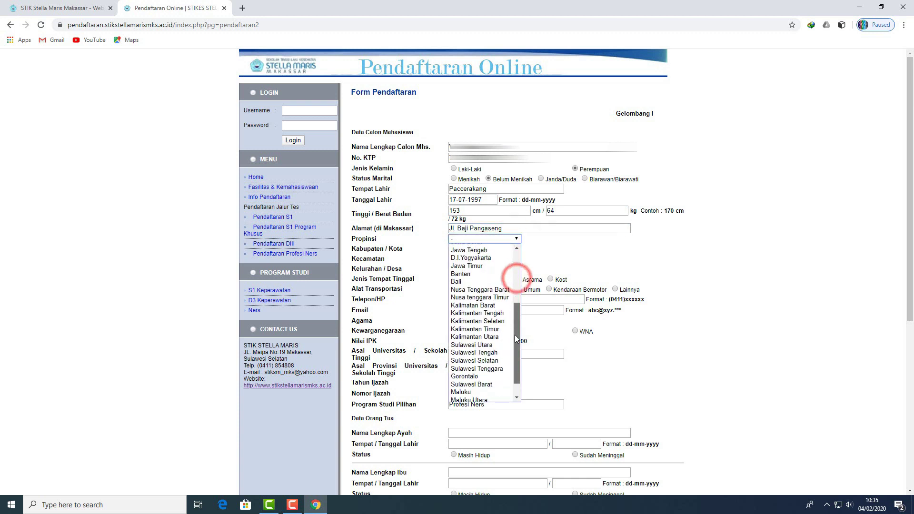
left_click(495, 351)
left_click(554, 249)
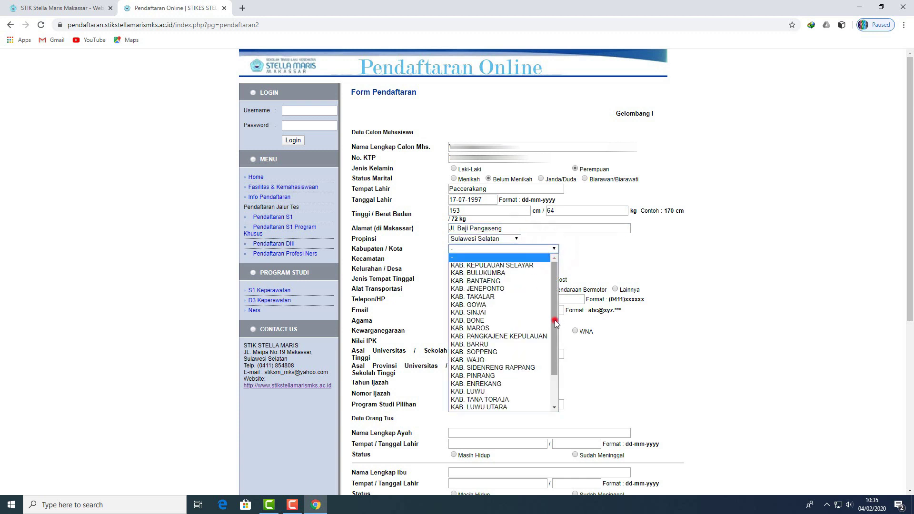
scroll(505, 357, "down", 2)
left_click(495, 445)
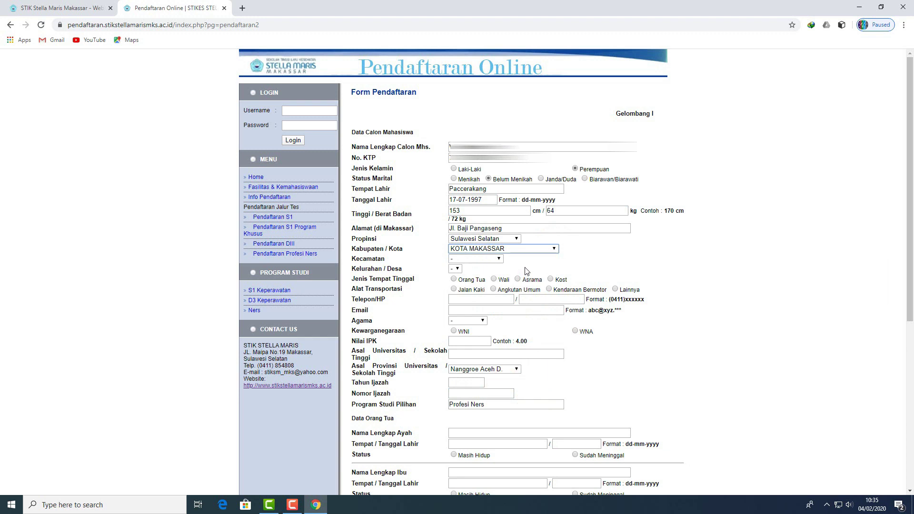
left_click(499, 259)
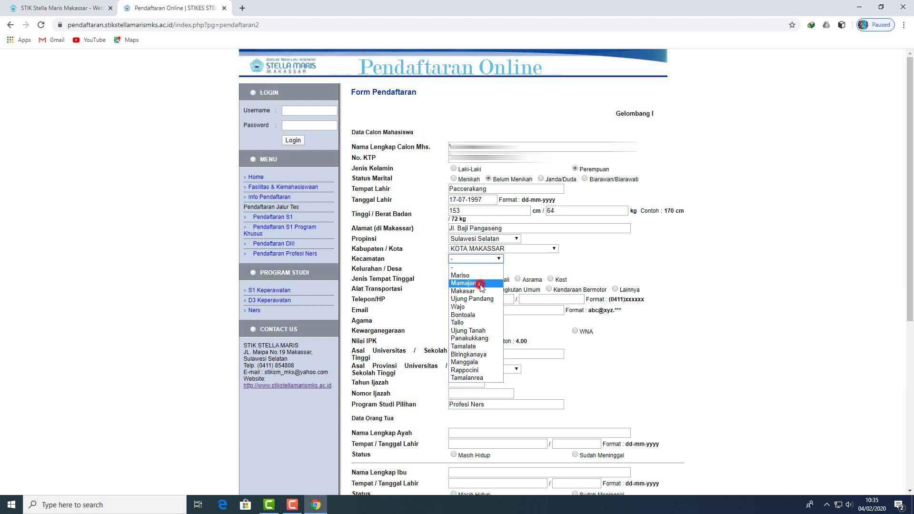
left_click(469, 283)
left_click(514, 269)
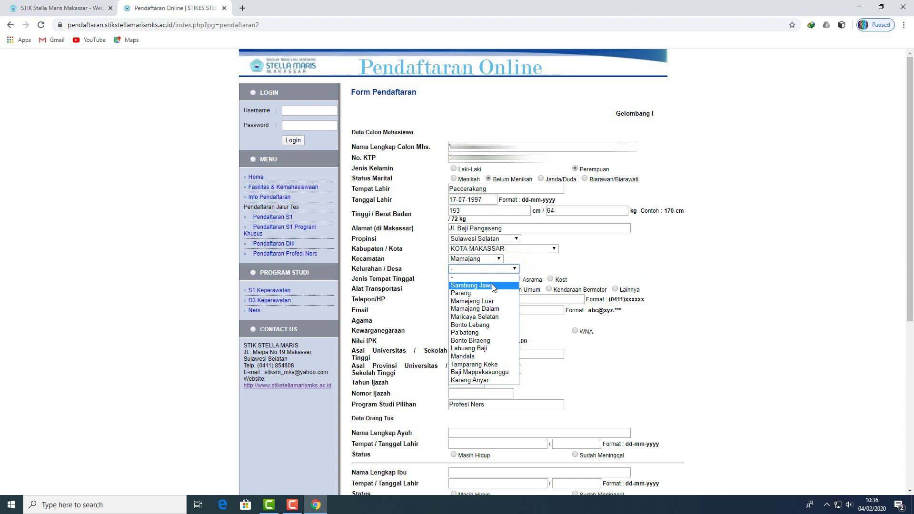
left_click(493, 287)
left_click(550, 279)
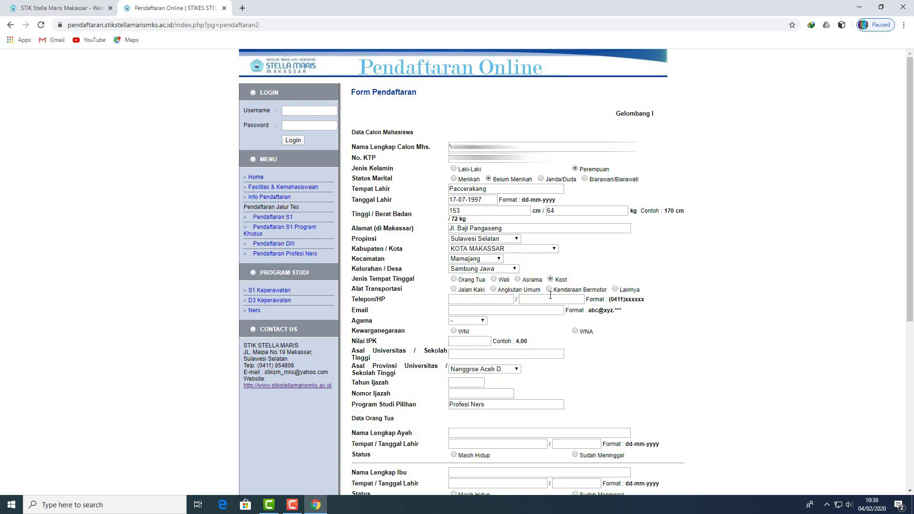
Step: Set transport to Kendaraan Bermotor and fill in the applicant's phone number and e-mail
left_click(549, 289)
left_click(469, 299)
left_click(565, 301)
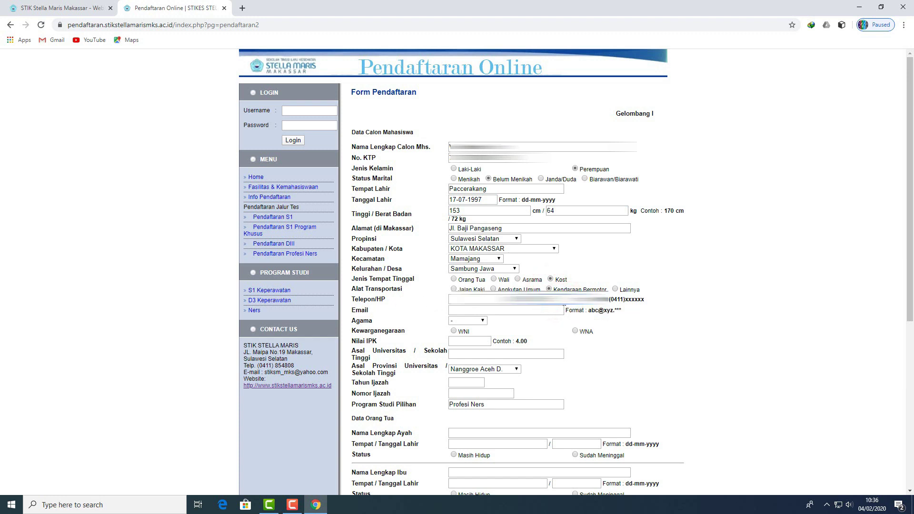
left_click(464, 312)
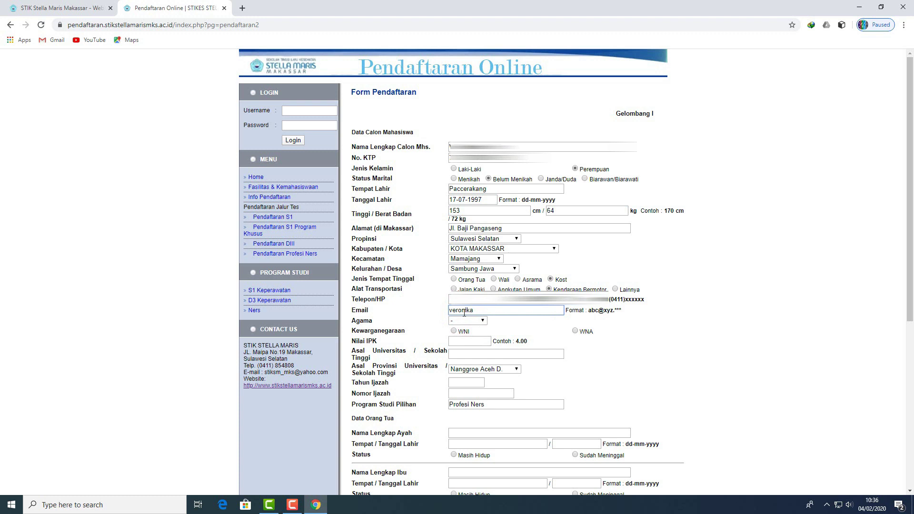
Step: Set religion Katholik, citizenship WNI, IPK 3.12 and previous university STIK GIA Makassar
left_click(467, 320)
left_click(459, 366)
left_click(453, 330)
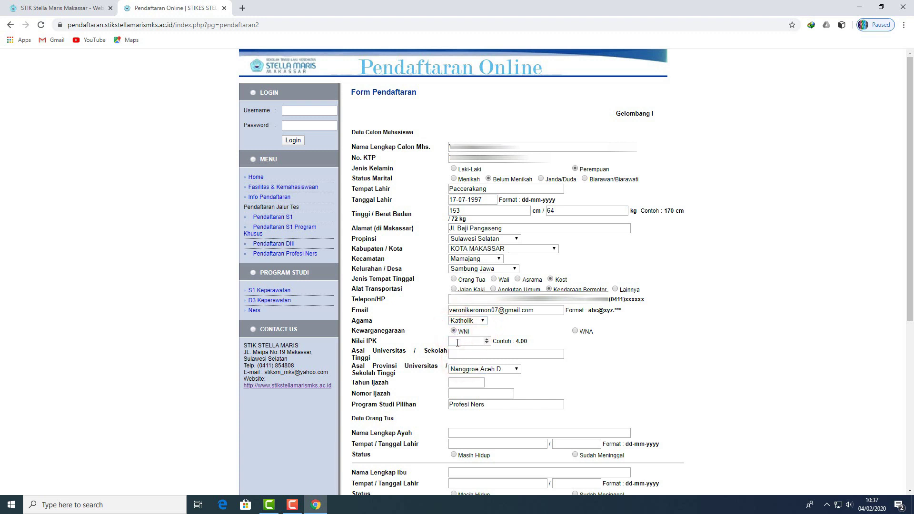
left_click(457, 343)
type("3.12")
left_click(456, 343)
left_click(472, 355)
type("STIK Gi")
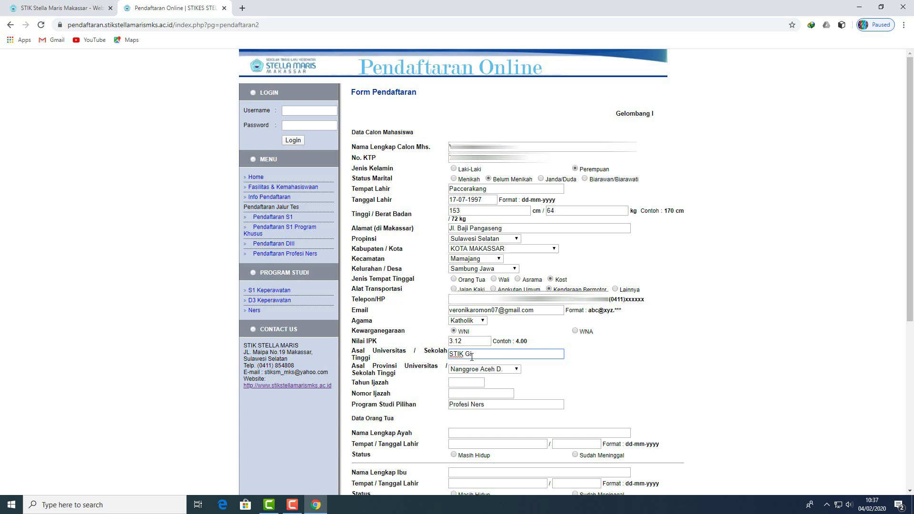
type("A Makassar")
Step: Set Asal Provinsi to Sulawesi Selatan, Tahun Ijazah to 2019, and enter the diploma number
left_click(486, 373)
scroll(517, 280, "down", 3)
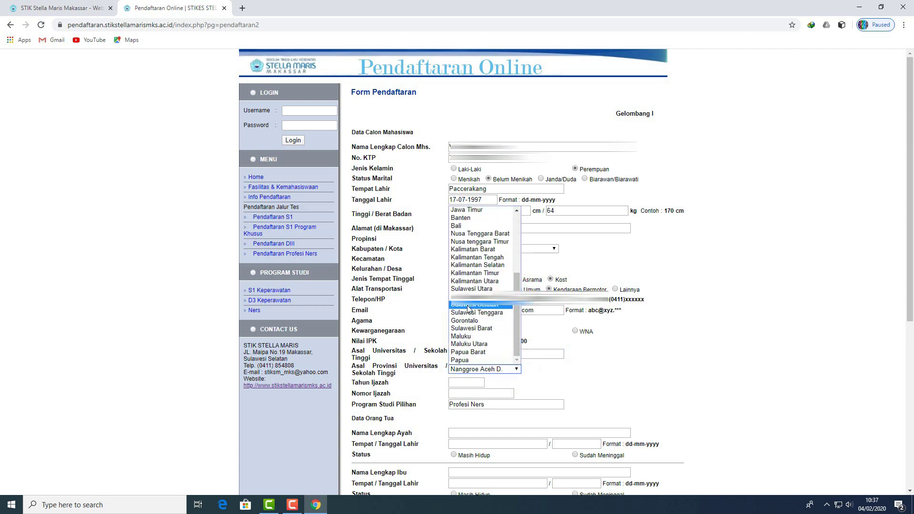
left_click(504, 363)
scroll(504, 345, "down", 2)
left_click(471, 287)
type("2019")
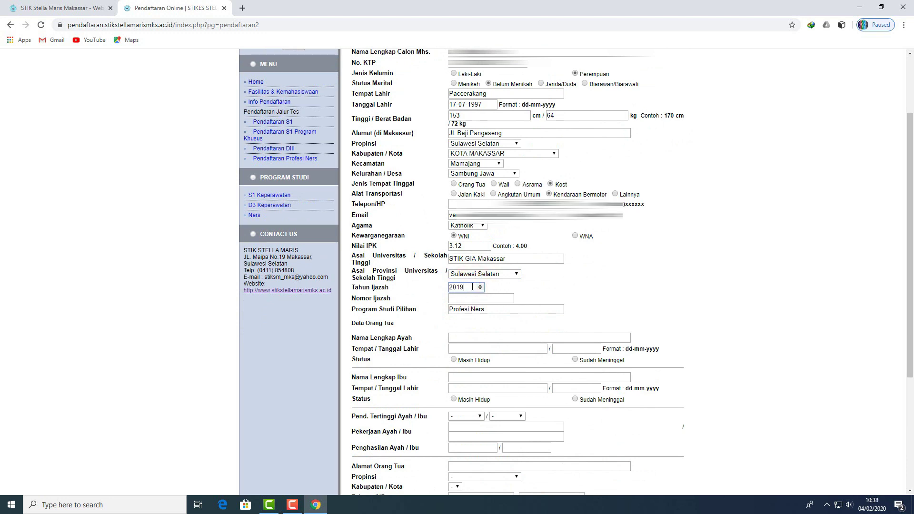
left_click(465, 299)
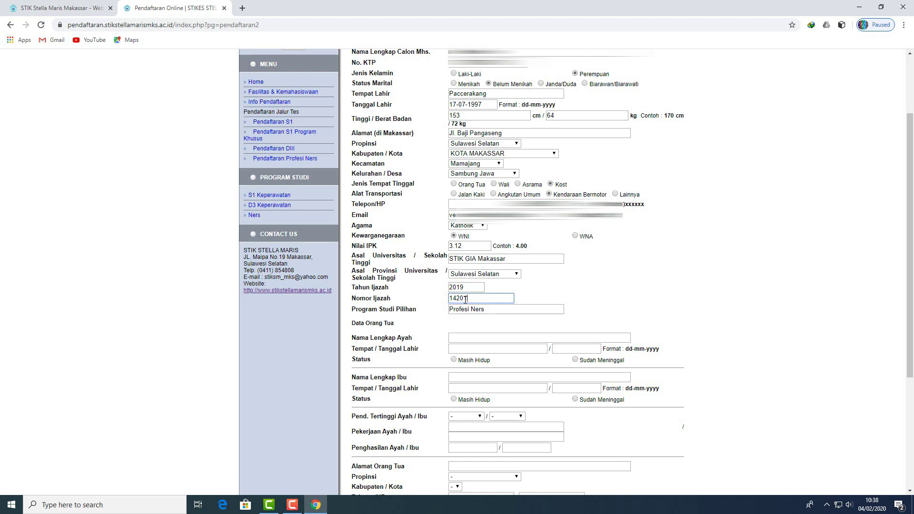
Step: Enter the father's full name and his birthplace Buntao
left_click(480, 340)
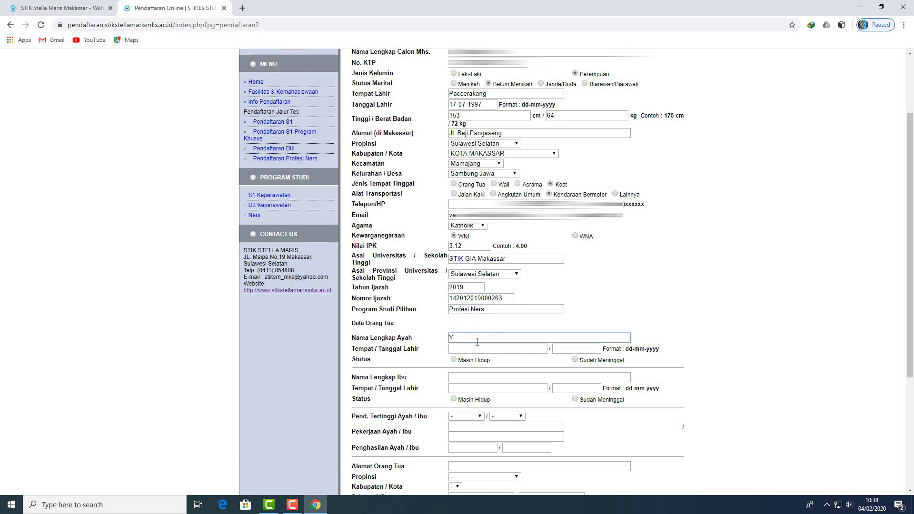
left_click(481, 349)
type("B")
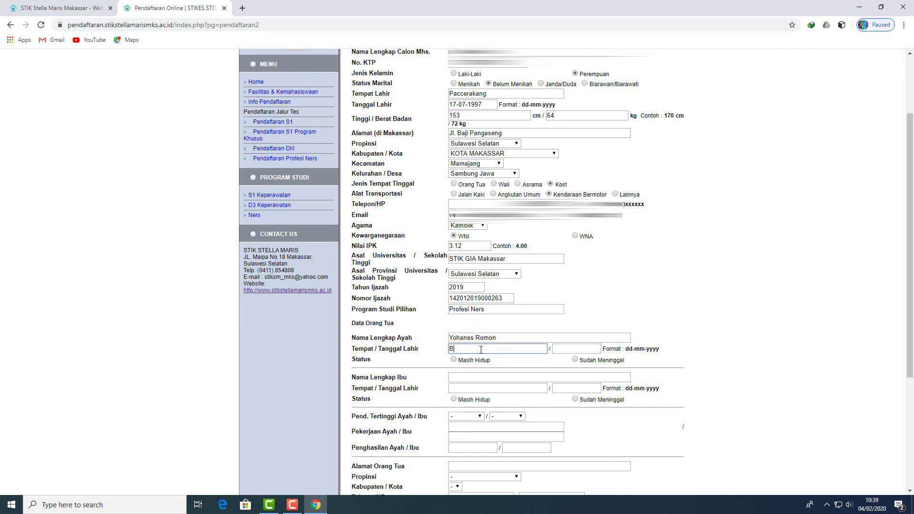
type("untao")
left_click(567, 349)
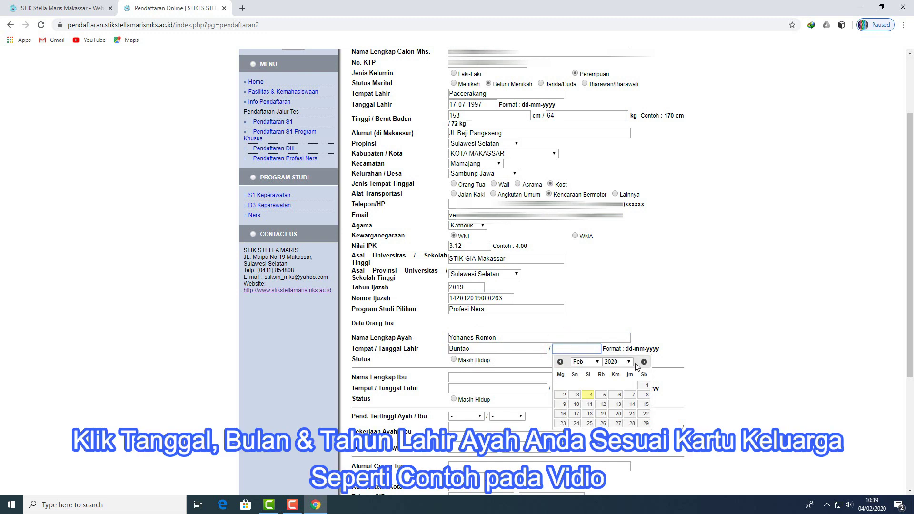
left_click(618, 362)
left_click_drag(632, 336, 629, 279)
left_click(614, 249)
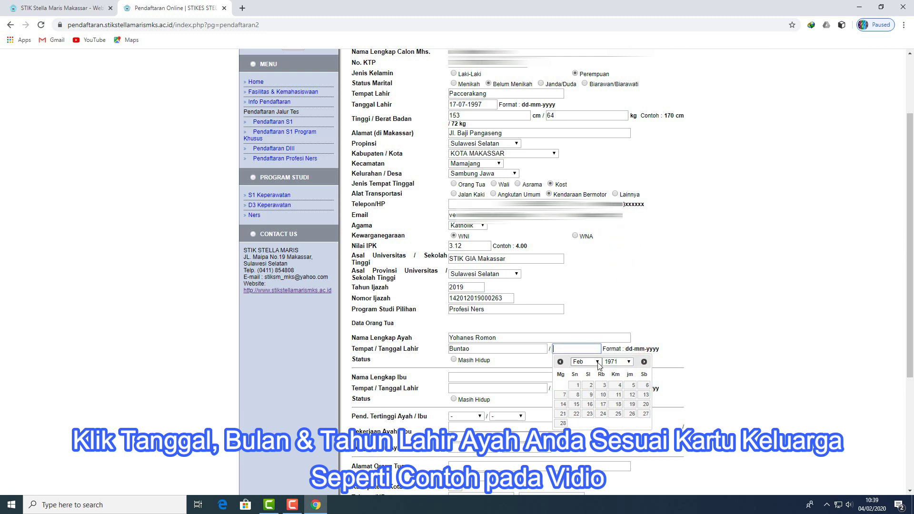
left_click(599, 364)
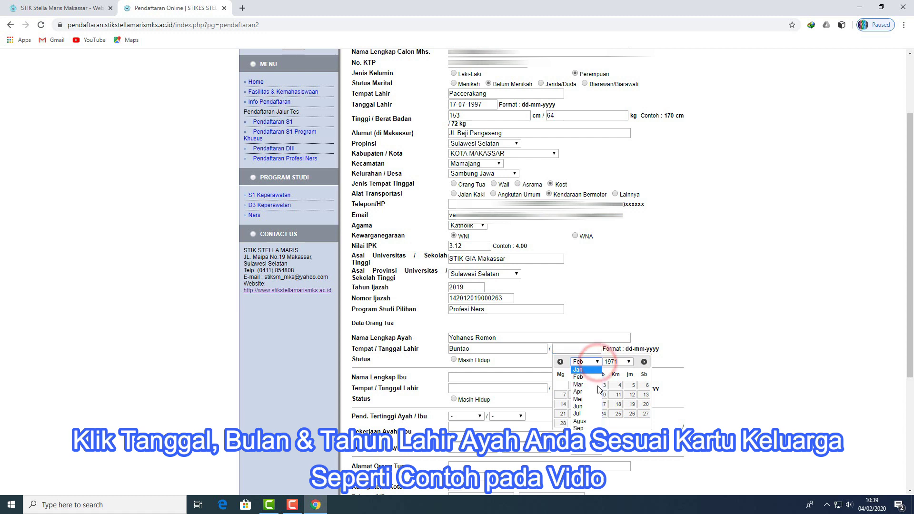
left_click(586, 423)
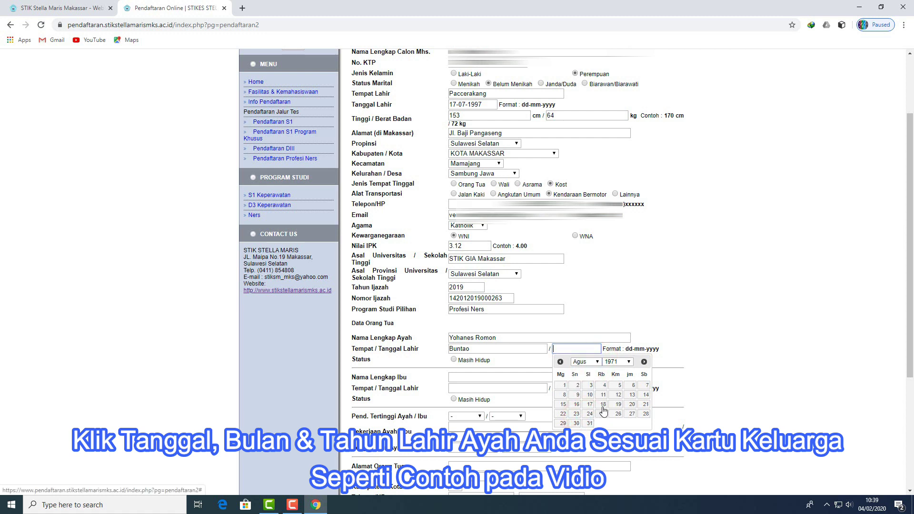
left_click(631, 414)
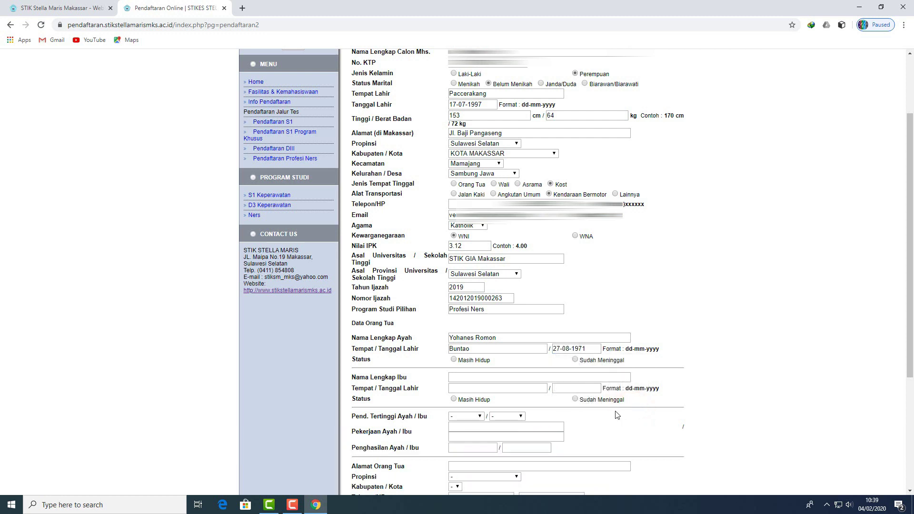
left_click(575, 359)
Step: Enter the mother's full name and her birthplace Buntao
left_click(492, 379)
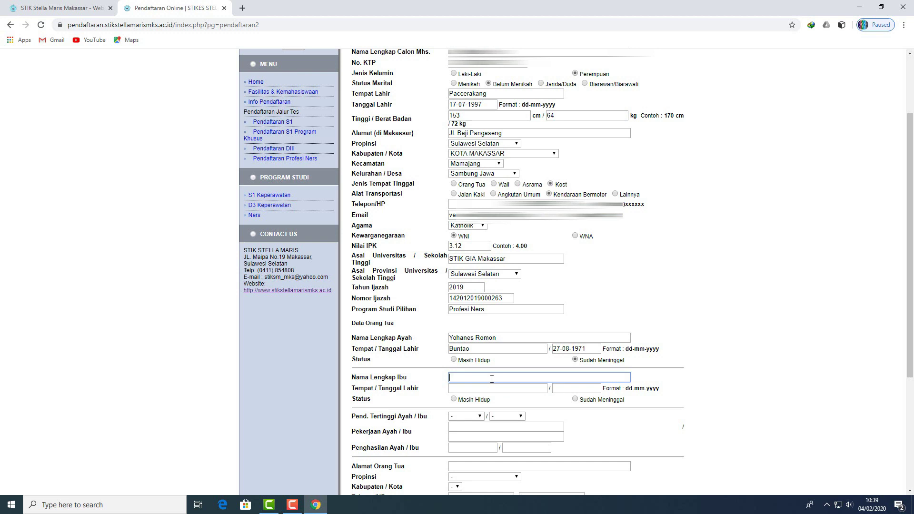
left_click(476, 389)
type("Buntao")
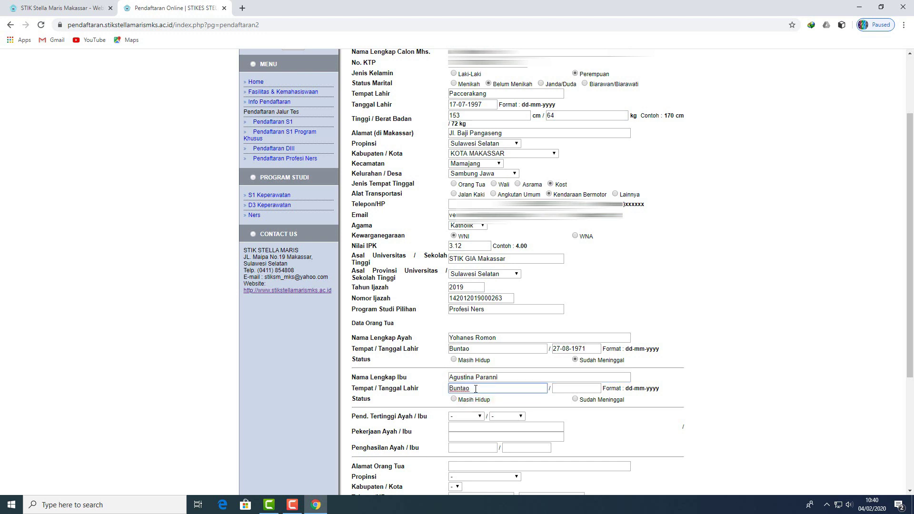
left_click(576, 388)
left_click(629, 401)
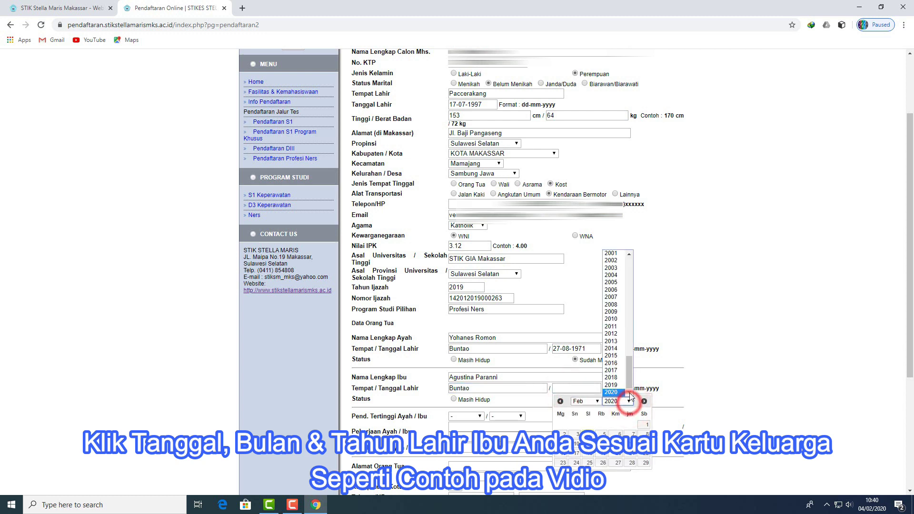
scroll(616, 333, "up", 5)
left_click(614, 349)
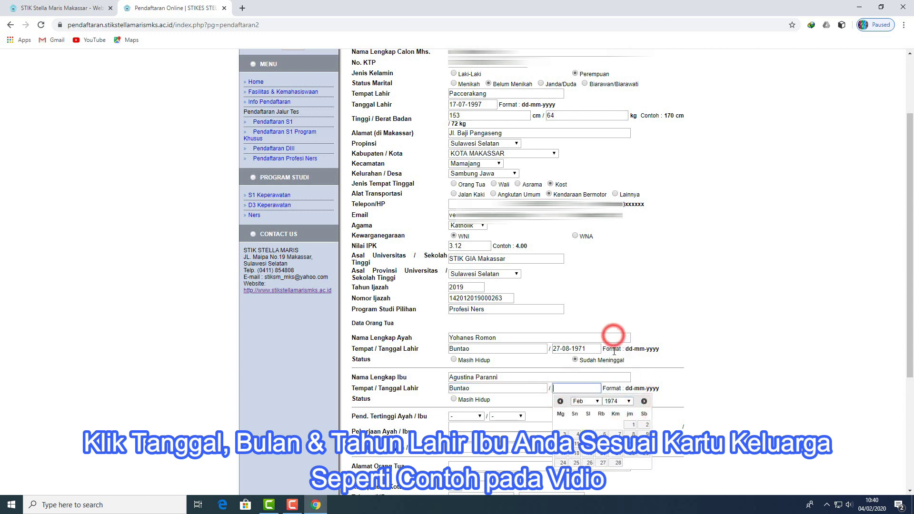
left_click(598, 402)
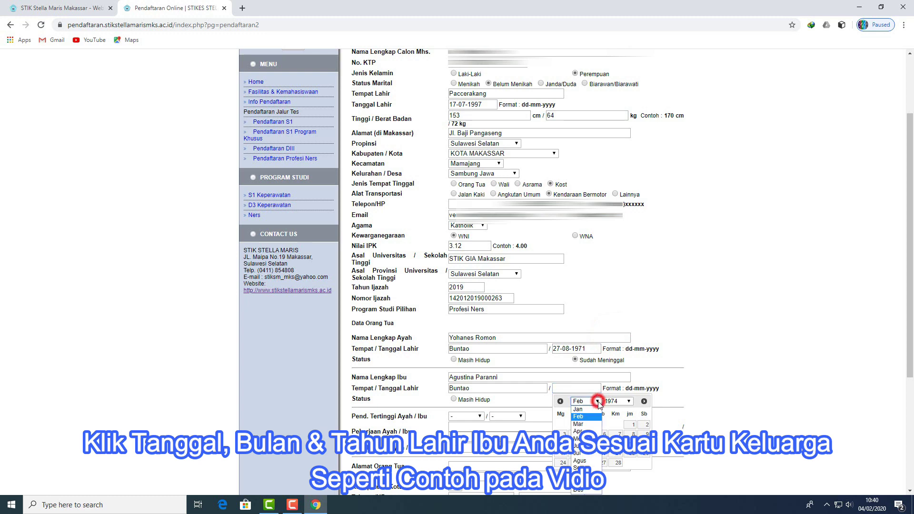
left_click(581, 468)
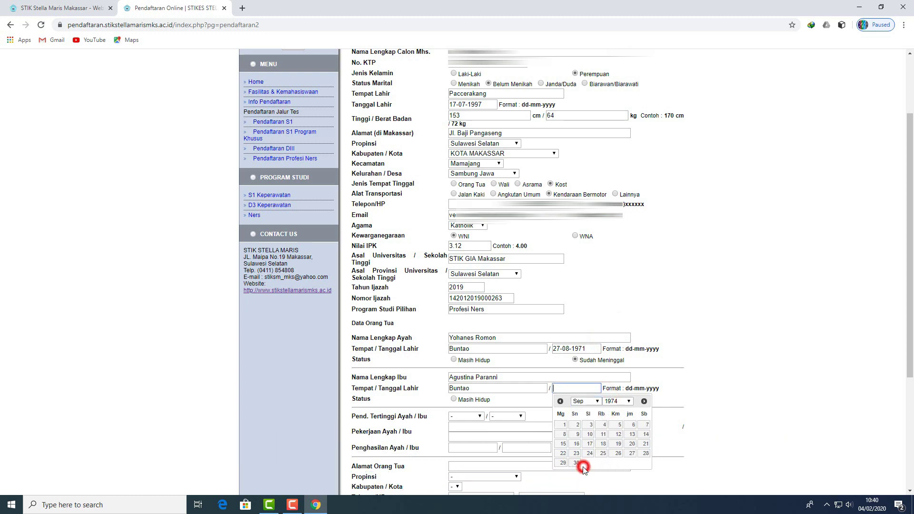
left_click(618, 453)
scroll(531, 408, "down", 1)
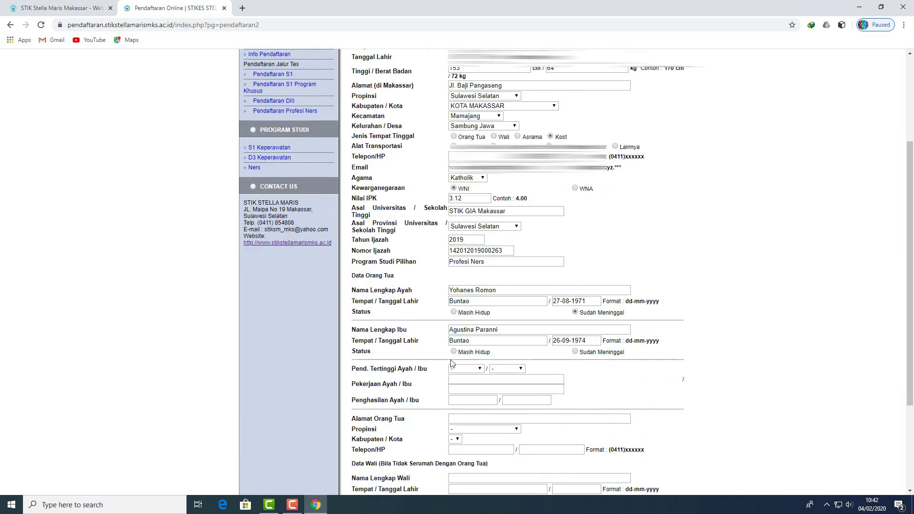
Step: Mark the mother as Masih Hidup and set both parents' highest education to SMP
left_click(454, 352)
left_click(467, 368)
left_click(464, 388)
left_click(520, 369)
left_click(513, 393)
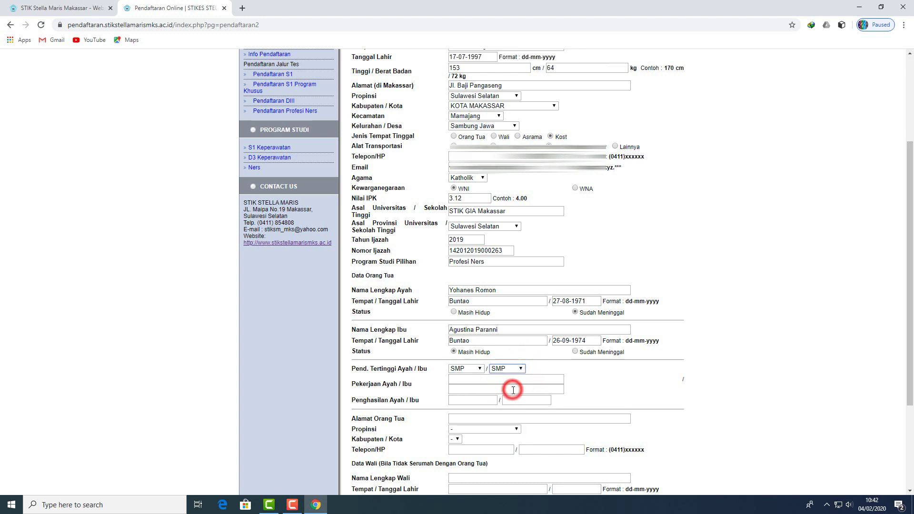
Step: Enter occupations Petani and Ibu Rumah Tangga and incomes of 500.000 for each parent
left_click(503, 381)
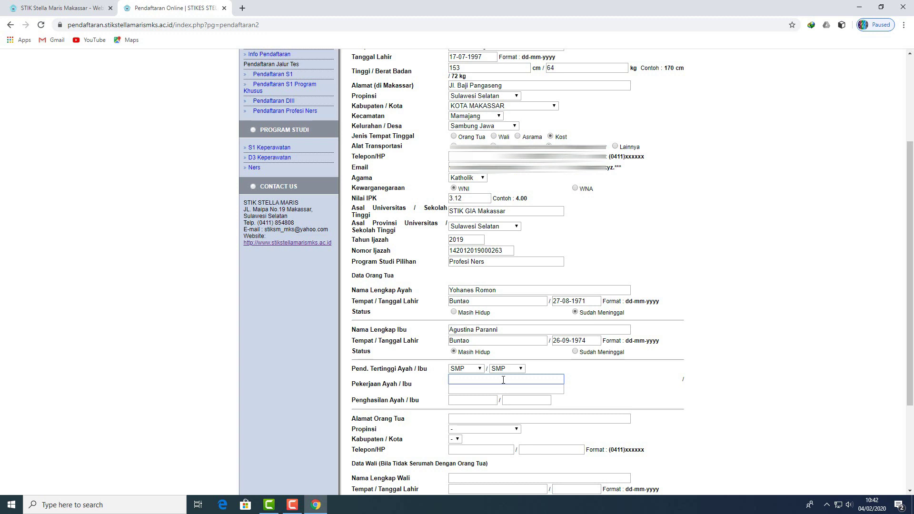
type("i")
left_click(480, 388)
type("Ibu Rumah Tangga")
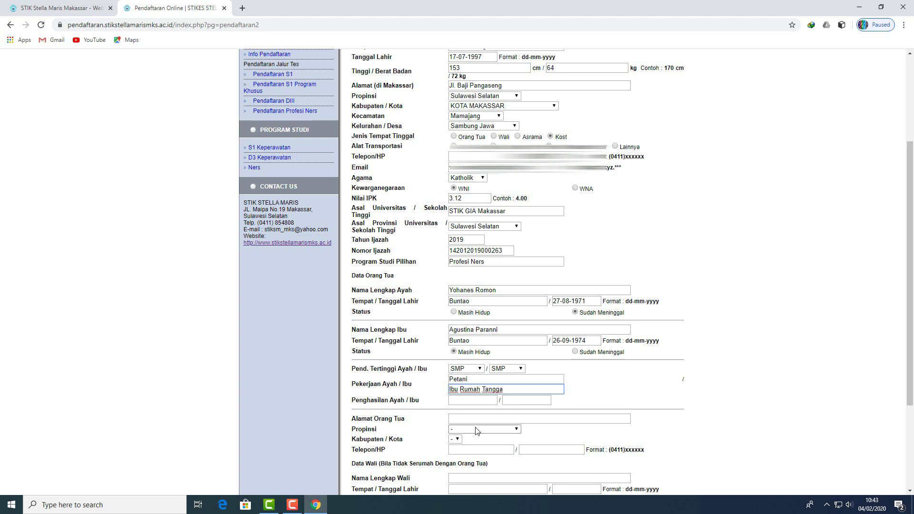
left_click(478, 401)
type("5")
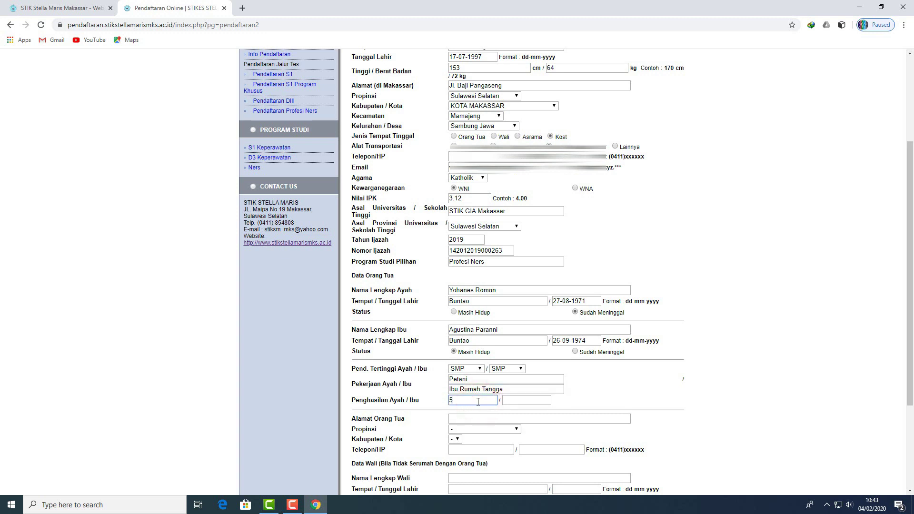
type("00.000")
left_click(515, 401)
type("500.0")
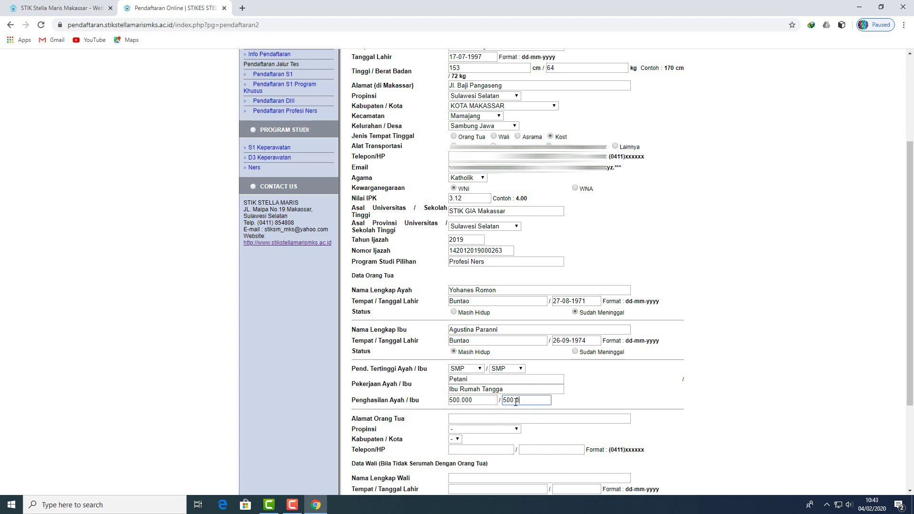
type("00")
left_click(494, 418)
Step: Enter the parents' street address, then choose Sulawesi Selatan province and KAB. LUWU regency
type("Pa")
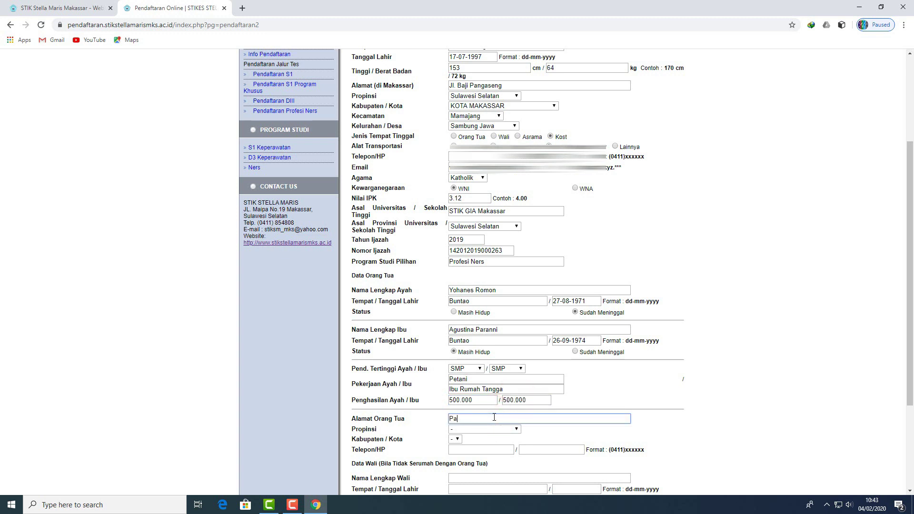
type("ncuradang")
scroll(505, 381, "down", 2)
left_click(516, 334)
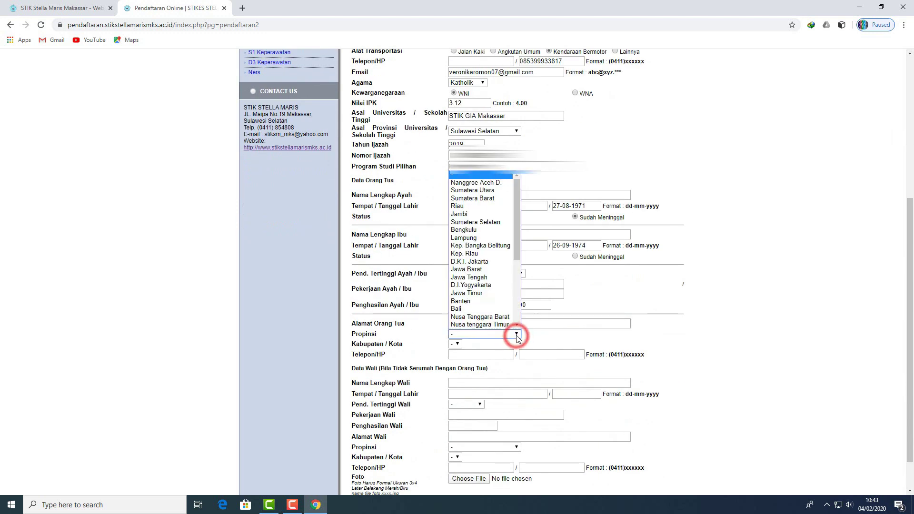
scroll(481, 286, "down", 3)
left_click(485, 272)
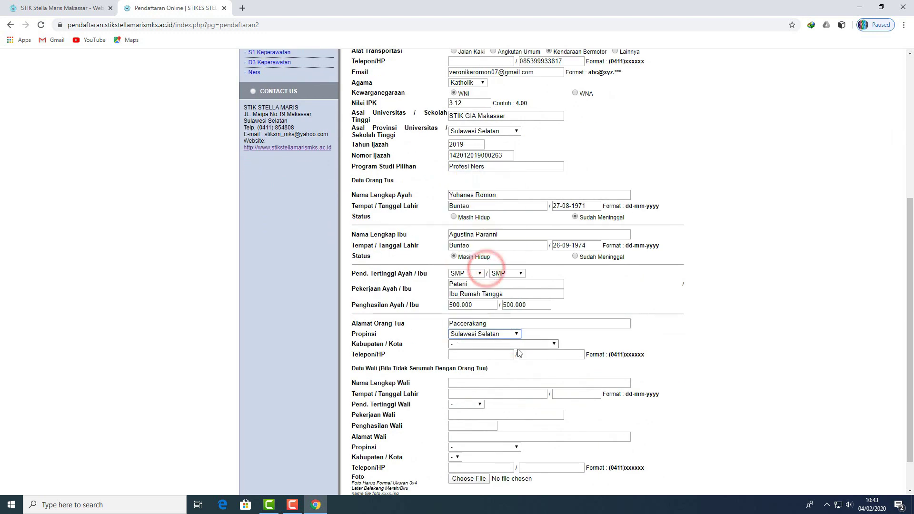
left_click(553, 344)
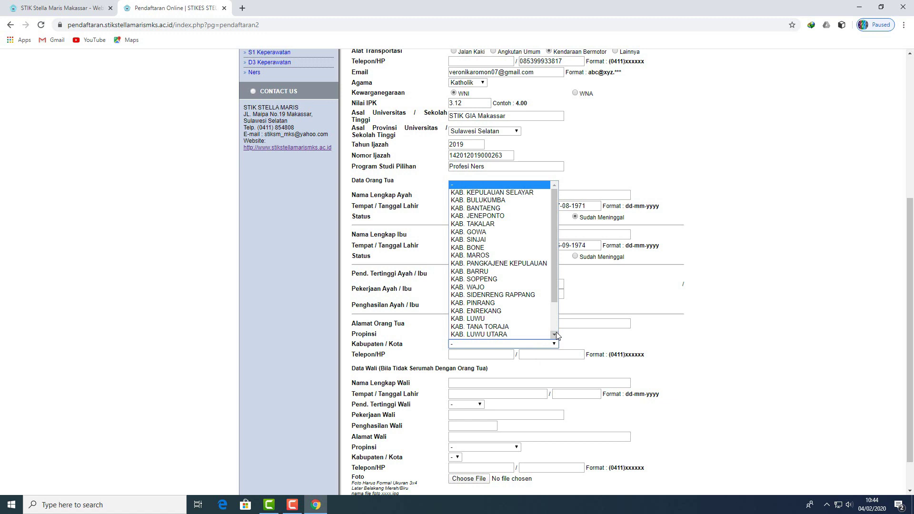
left_click(489, 319)
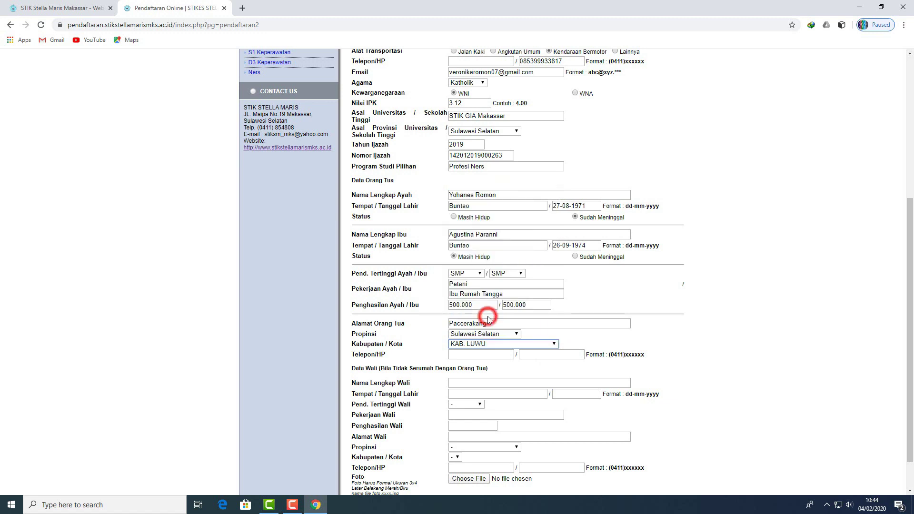
Step: Enter the parents' phone number in the Telepon/HP field
scroll(576, 338, "down", 1)
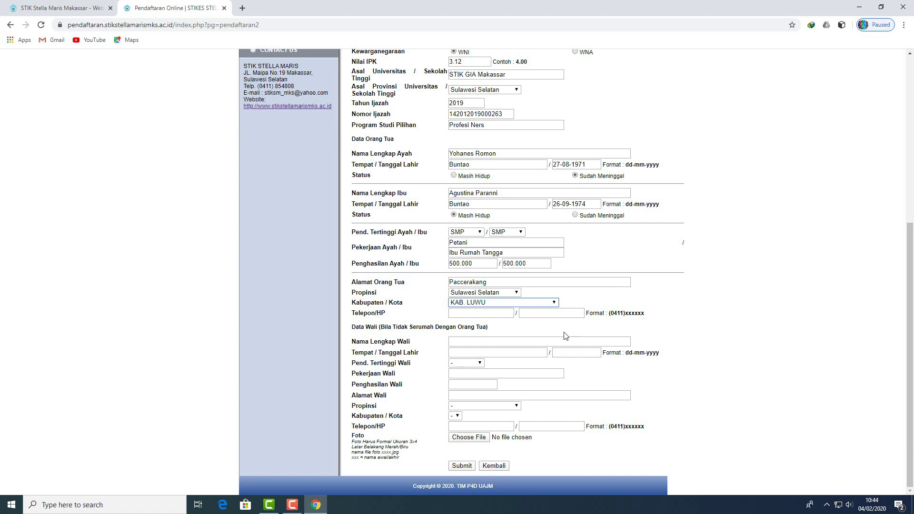
left_click(554, 313)
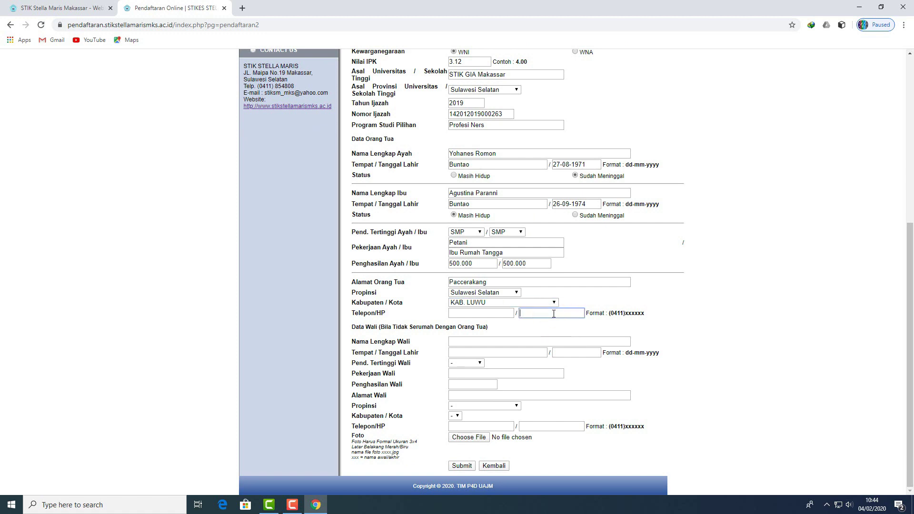
type("0")
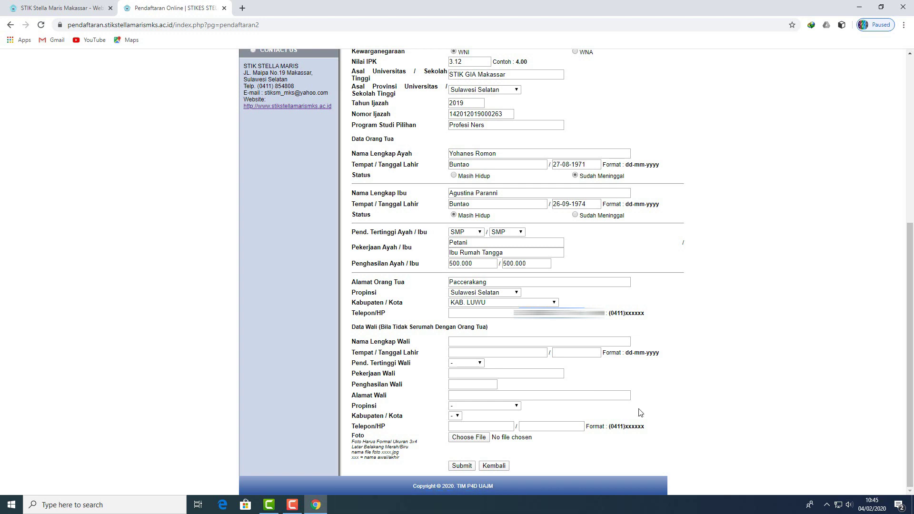
Step: Attach the applicant's 3x4 photo from the DATA (D:) photo folder and submit the form
left_click(479, 437)
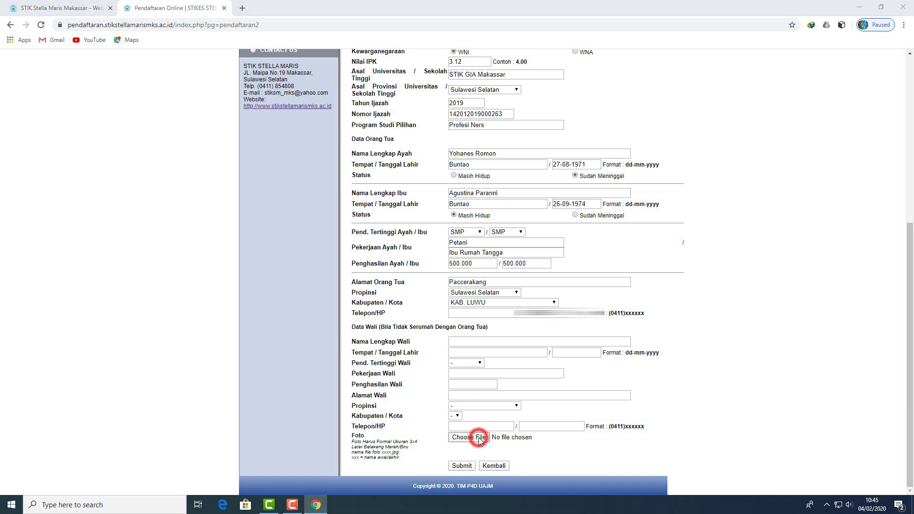
left_click(45, 208)
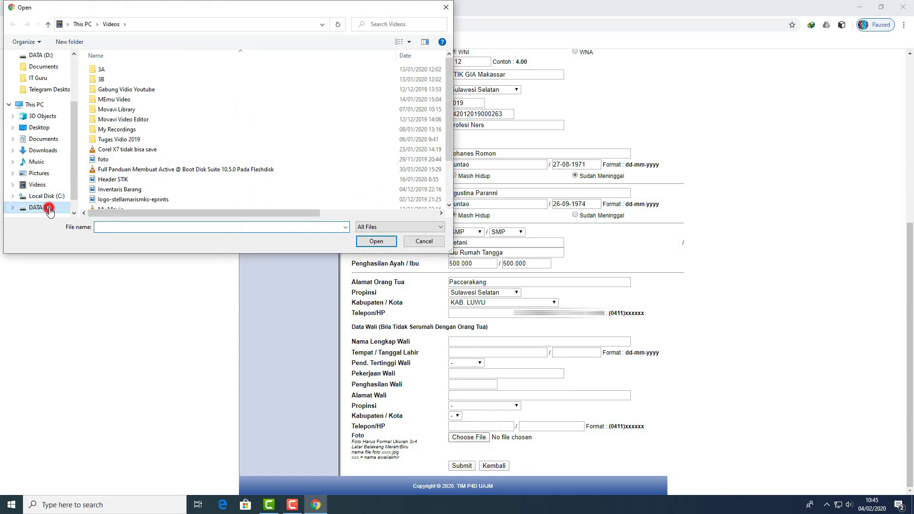
left_click(121, 192)
key("v")
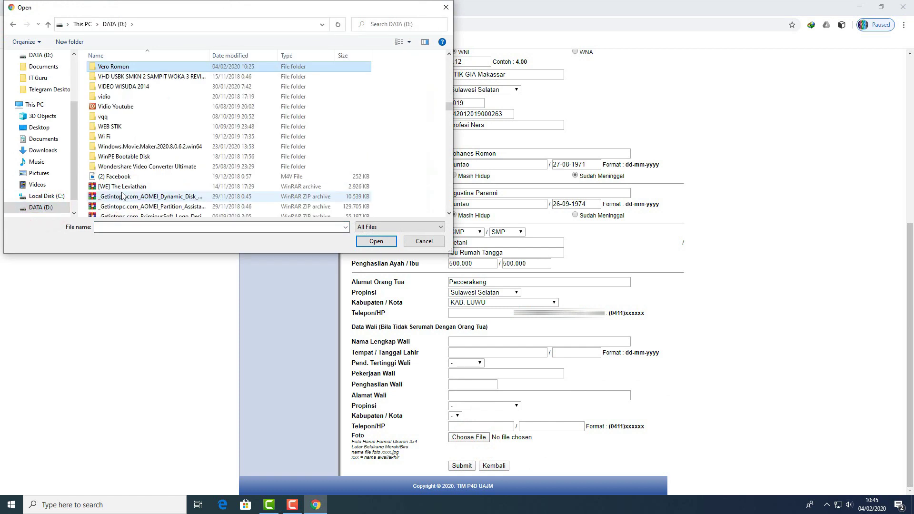
left_click(116, 68)
double_click(117, 69)
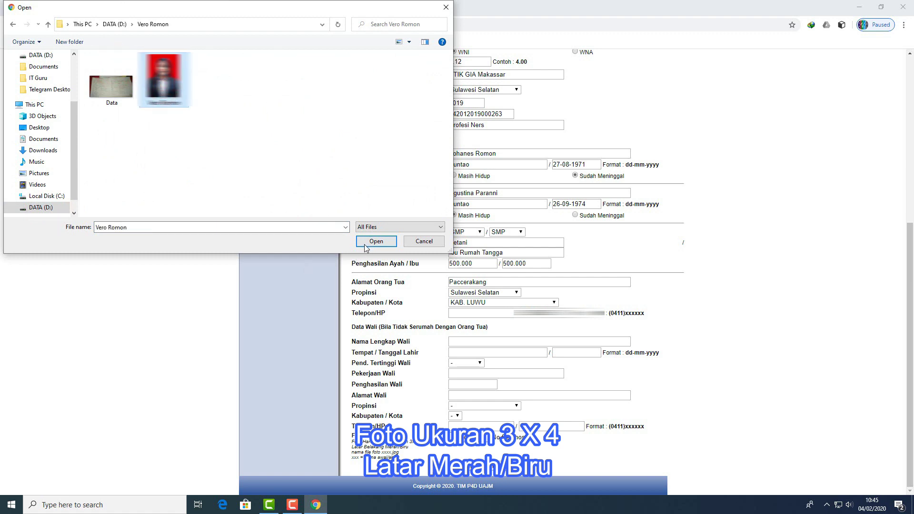
left_click(367, 242)
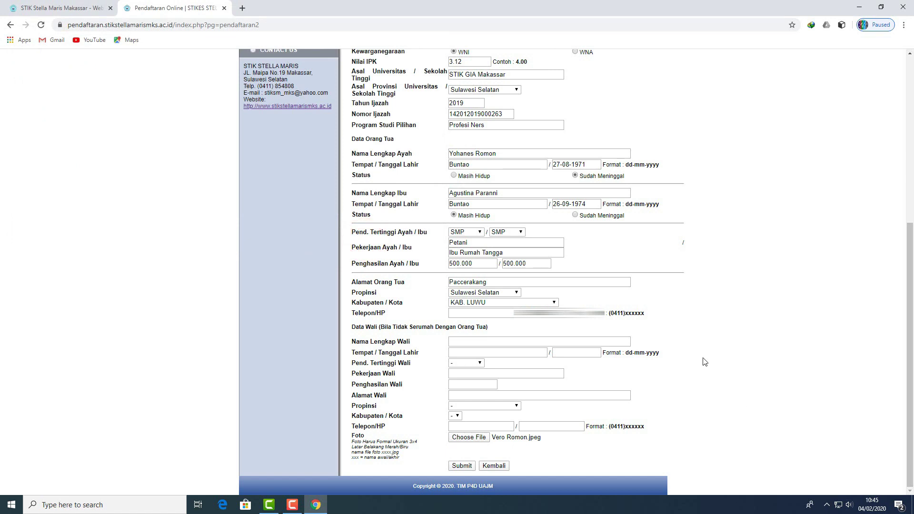
left_click(460, 467)
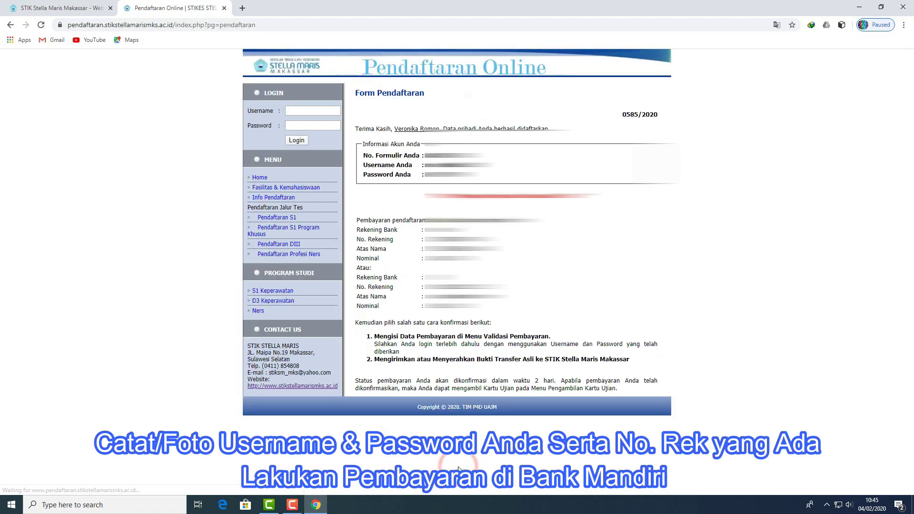